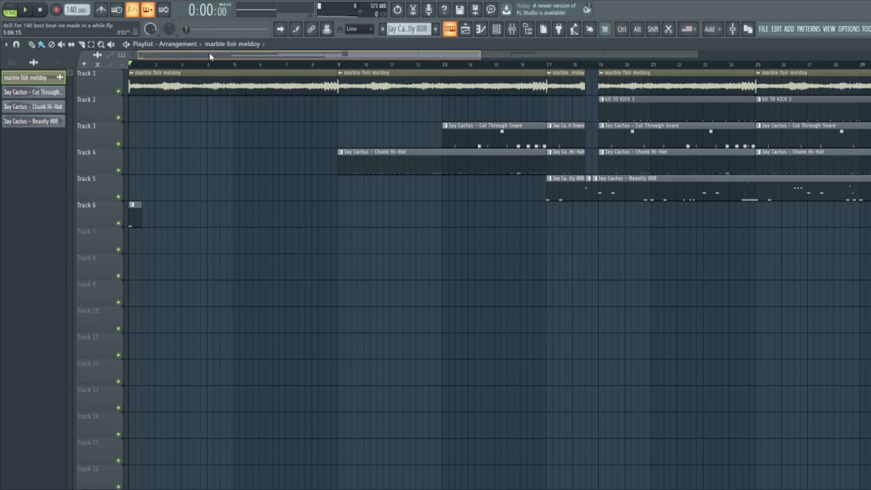
Select the first eight bars of the arrangement and inspect the Fruity parametric EQ 2 on the melody's mixer insert.
{"action": "scroll", "coordinate": [69, 118], "scroll_direction": "up", "scroll_amount": 2}
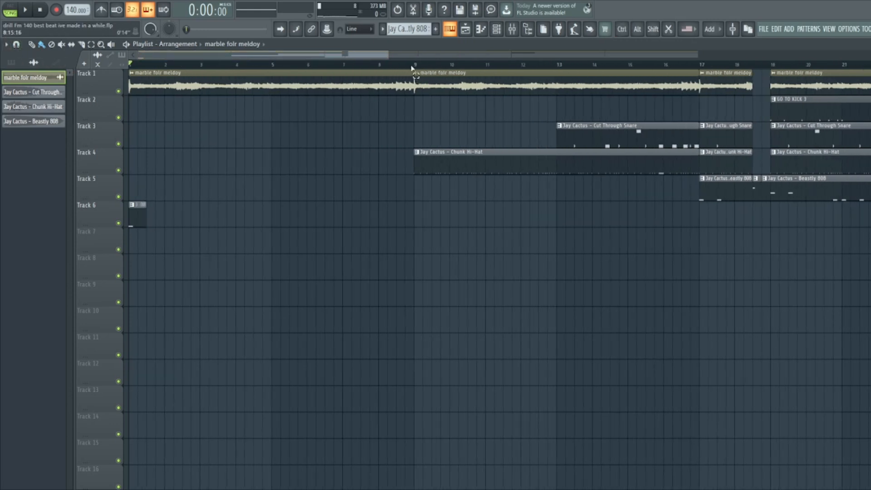
{"action": "left_click_drag", "start_coordinate": [412, 66], "coordinate": [85, 68]}
{"action": "key", "text": "F9"}
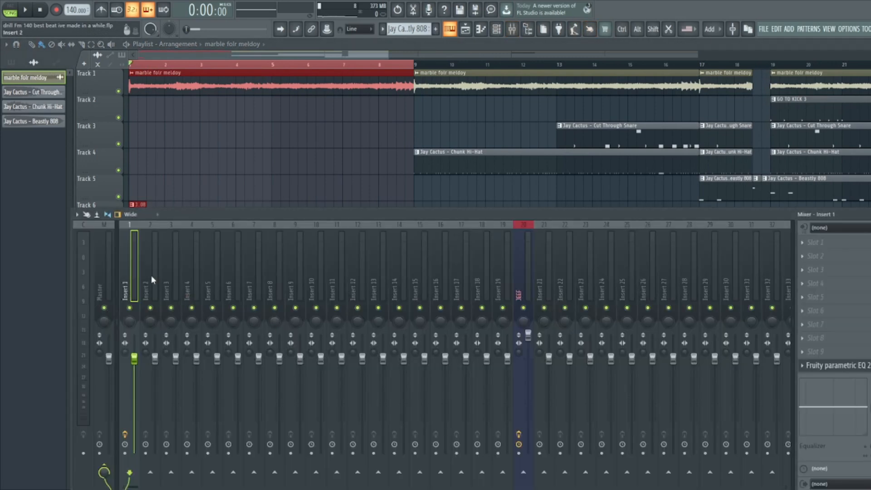
{"action": "left_click", "coordinate": [496, 29]}
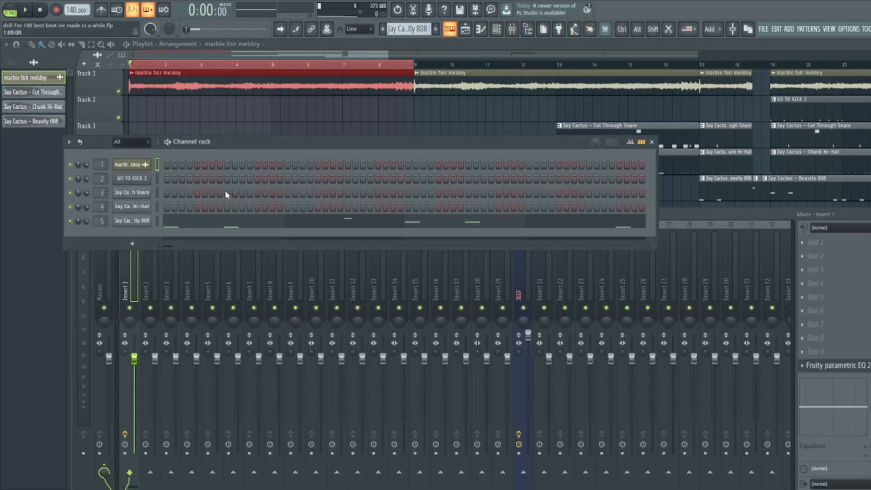
{"action": "left_click", "coordinate": [687, 221]}
{"action": "left_click", "coordinate": [816, 366]}
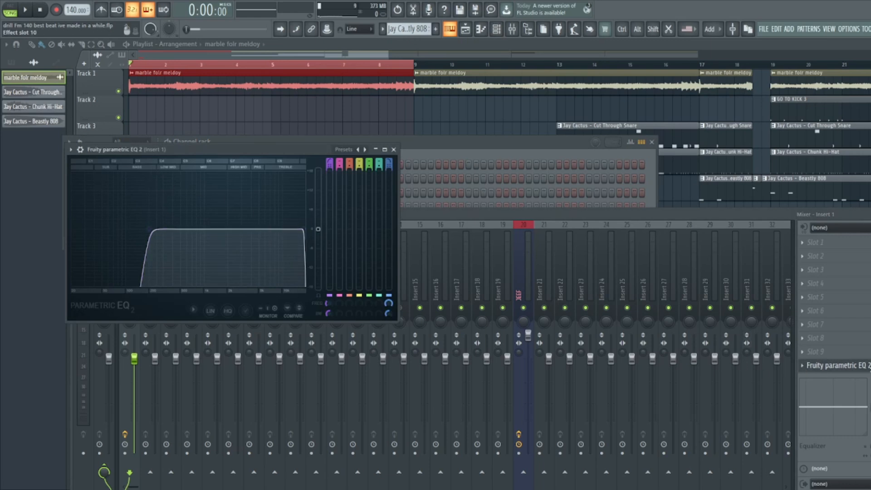
{"action": "left_click", "coordinate": [420, 294]}
{"action": "left_click", "coordinate": [376, 59]}
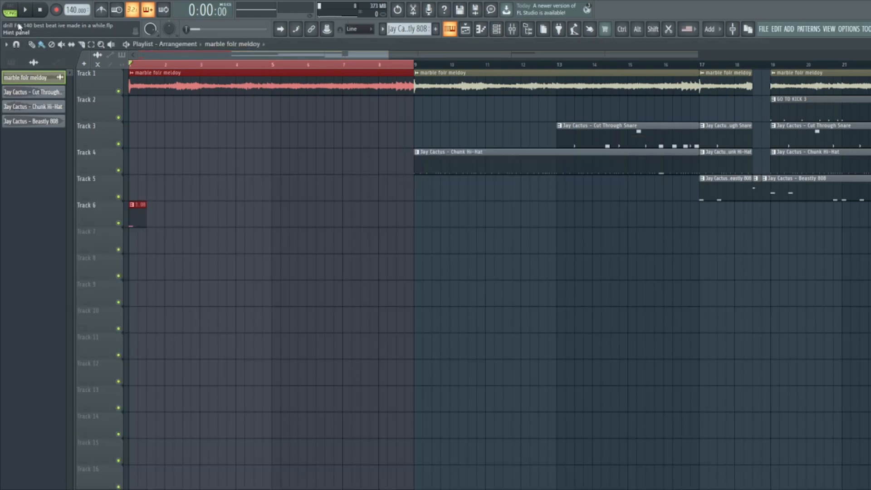
Play the melody's first eight bars and examine its insert track in the mixer.
{"action": "key", "text": "space"}
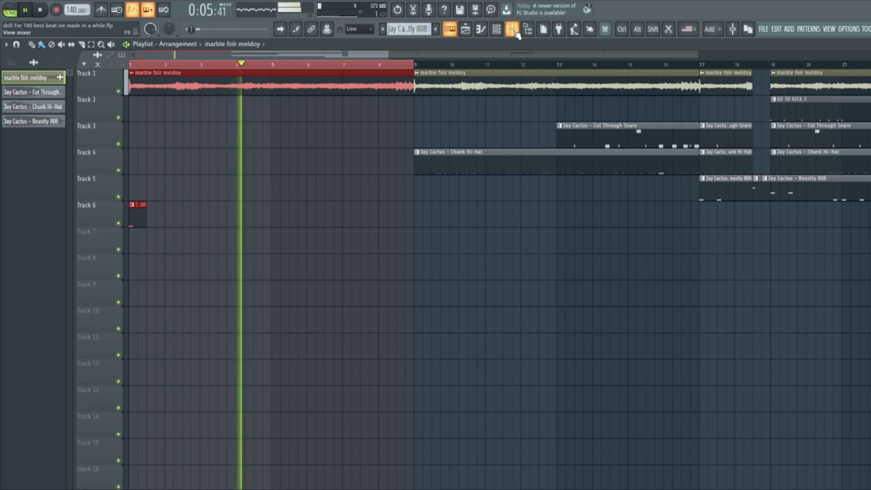
{"action": "key", "text": "space"}
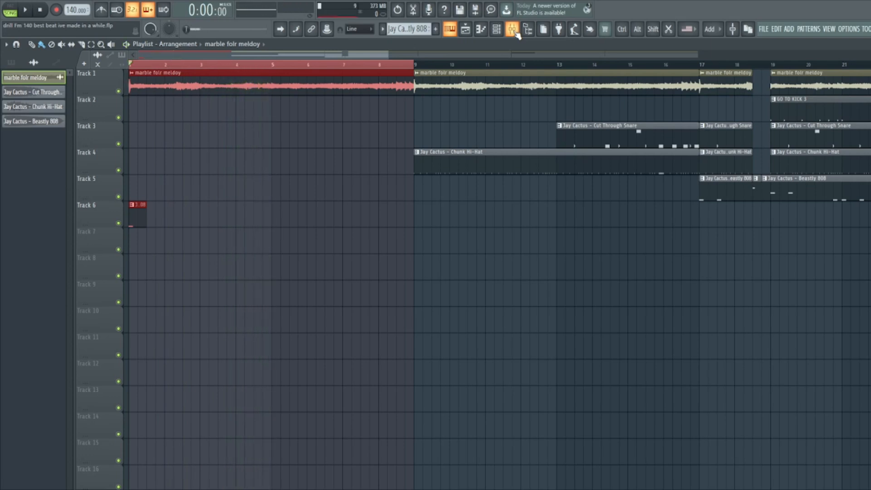
{"action": "left_click", "coordinate": [517, 34]}
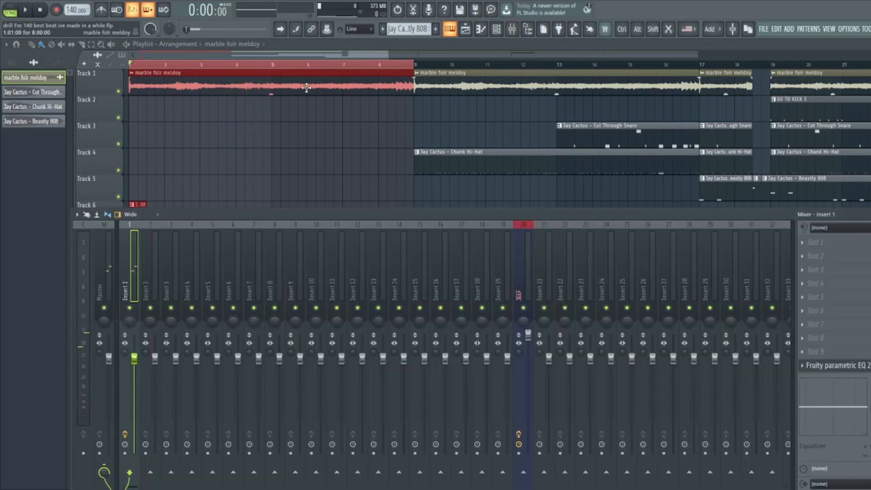
{"action": "left_click", "coordinate": [274, 65]}
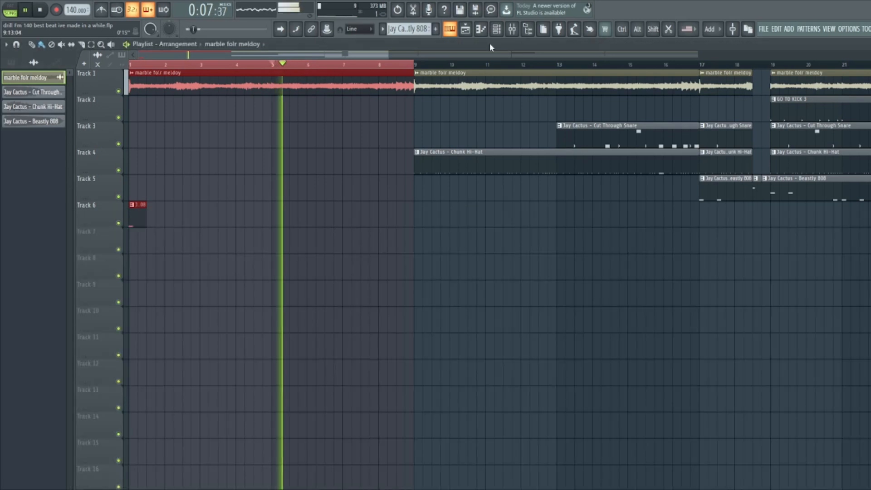
{"action": "key", "text": "space"}
{"action": "left_click", "coordinate": [512, 29]}
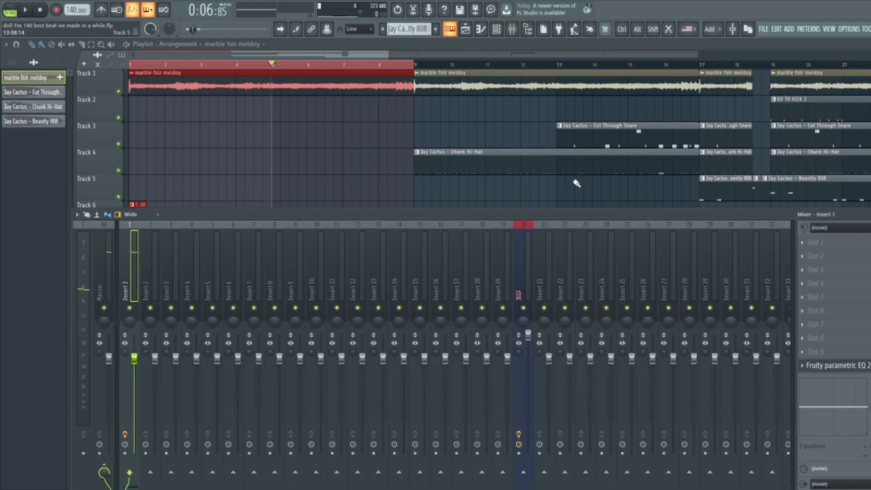
{"action": "left_click", "coordinate": [372, 65]}
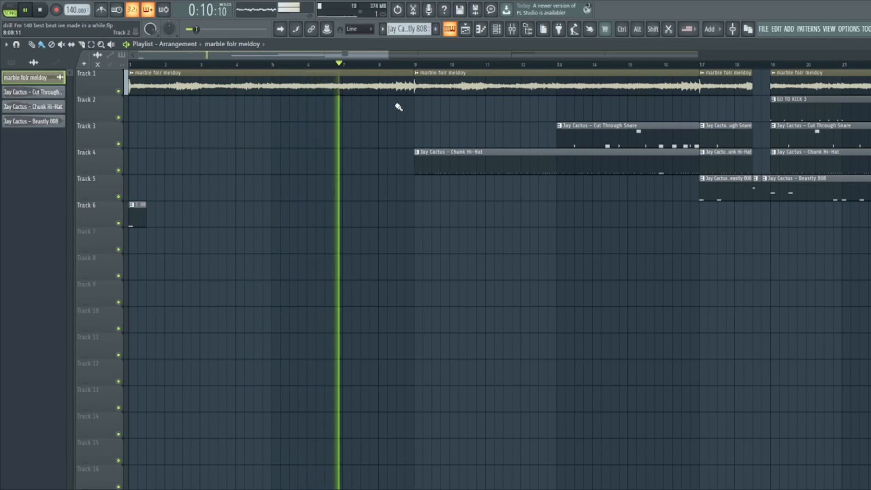
{"action": "key", "text": "space"}
Open the Chunk Hi-Hat pattern from Track 4 in the piano roll and examine its notes and velocities.
{"action": "scroll", "coordinate": [330, 108], "scroll_direction": "down", "scroll_amount": 2}
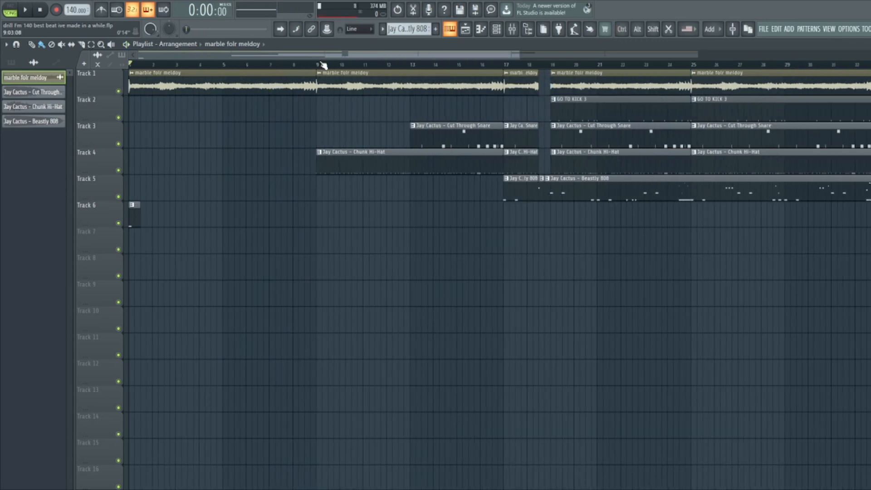
{"action": "double_click", "coordinate": [366, 165]}
{"action": "scroll", "coordinate": [349, 195], "scroll_direction": "left", "scroll_amount": 2}
{"action": "scroll", "coordinate": [313, 240], "scroll_direction": "down", "scroll_amount": 7}
{"action": "scroll", "coordinate": [272, 245], "scroll_direction": "up", "scroll_amount": 3}
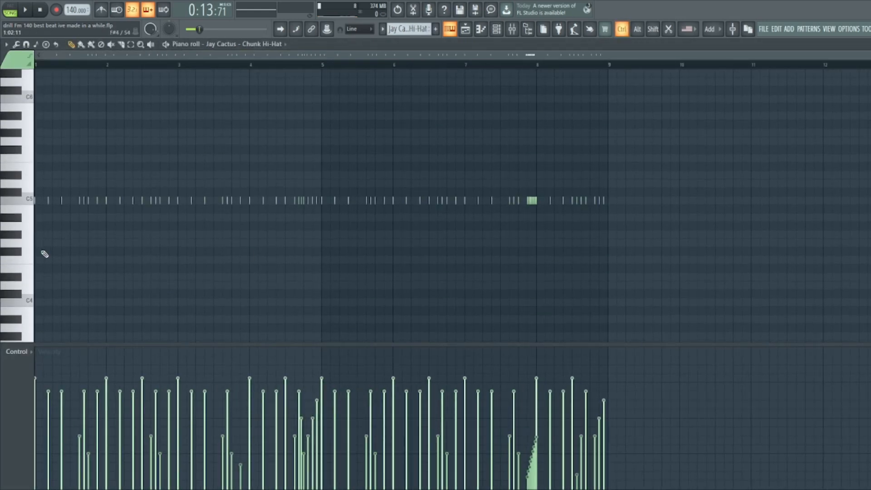
{"action": "scroll", "coordinate": [44, 254], "scroll_direction": "up", "scroll_amount": 2}
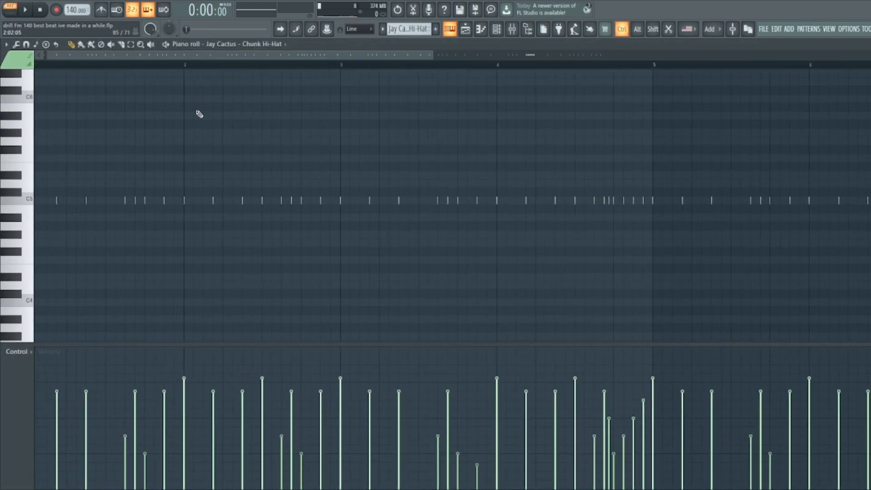
{"action": "scroll", "coordinate": [89, 97], "scroll_direction": "down", "scroll_amount": 3}
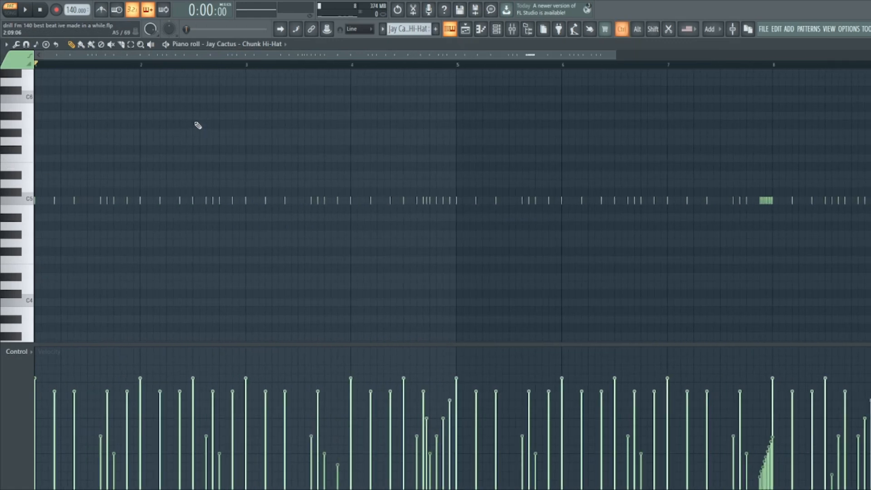
{"action": "scroll", "coordinate": [191, 114], "scroll_direction": "down", "scroll_amount": 2}
Play the hi-hat pattern to hear its rolls and return to the playlist.
{"action": "key", "text": "space"}
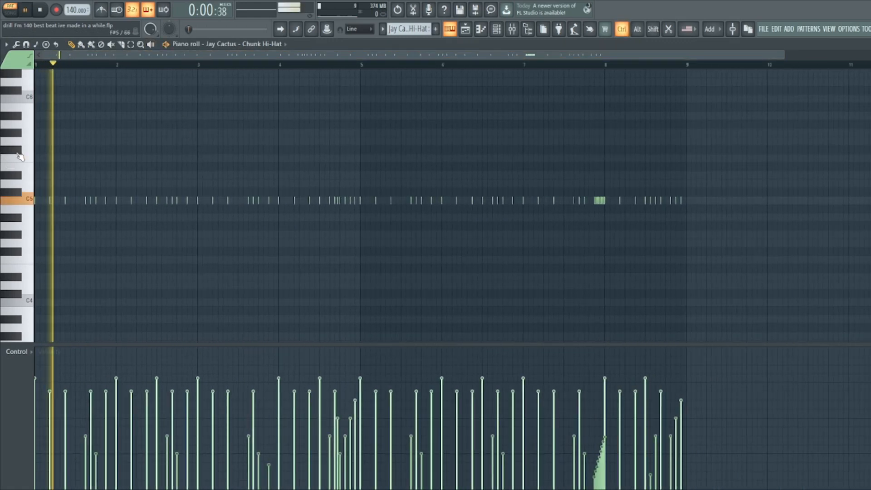
{"action": "scroll", "coordinate": [113, 127], "scroll_direction": "up", "scroll_amount": 1}
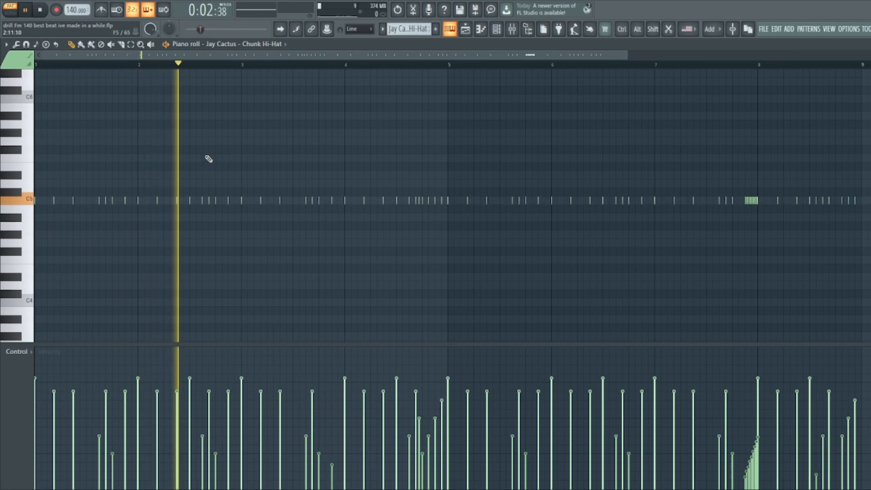
{"action": "scroll", "coordinate": [207, 166], "scroll_direction": "down", "scroll_amount": 1}
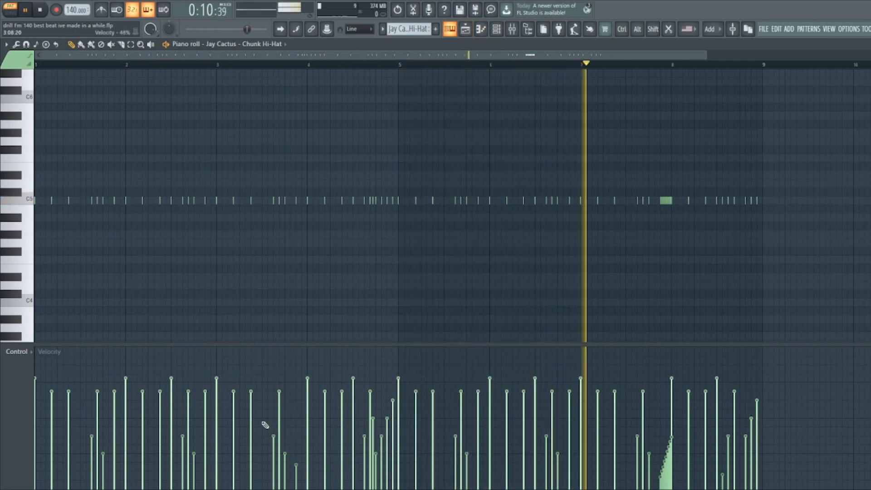
{"action": "key", "text": "space"}
{"action": "left_click", "coordinate": [466, 30]}
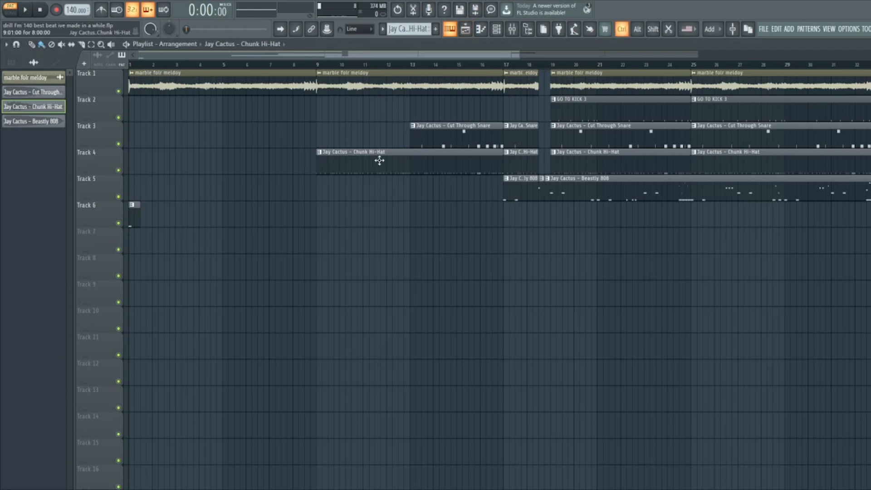
Open the Cut Through Snare pattern in the piano roll and play it from near the start without a time selection.
{"action": "double_click", "coordinate": [409, 140]}
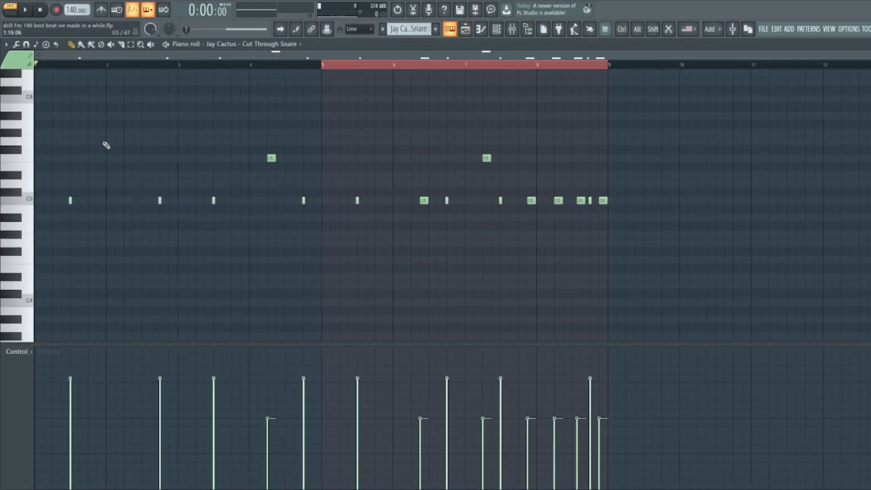
{"action": "double_click", "coordinate": [78, 68]}
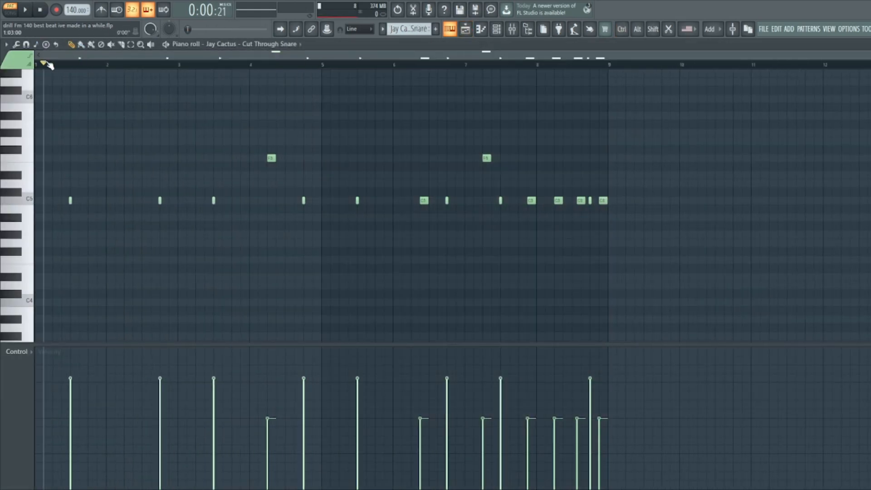
{"action": "key", "text": "space"}
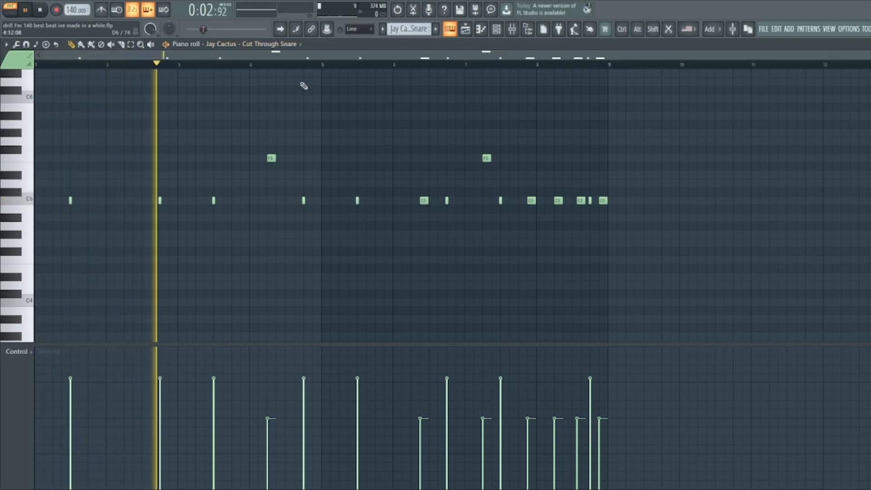
{"action": "key", "text": "space"}
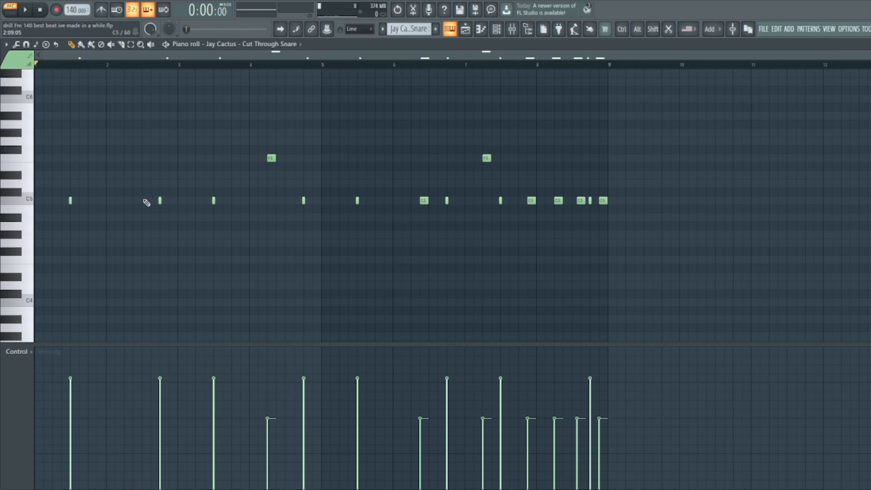
Play the snare pattern from bar 3 and again from bar 7, and return to the playlist.
{"action": "left_click", "coordinate": [207, 65]}
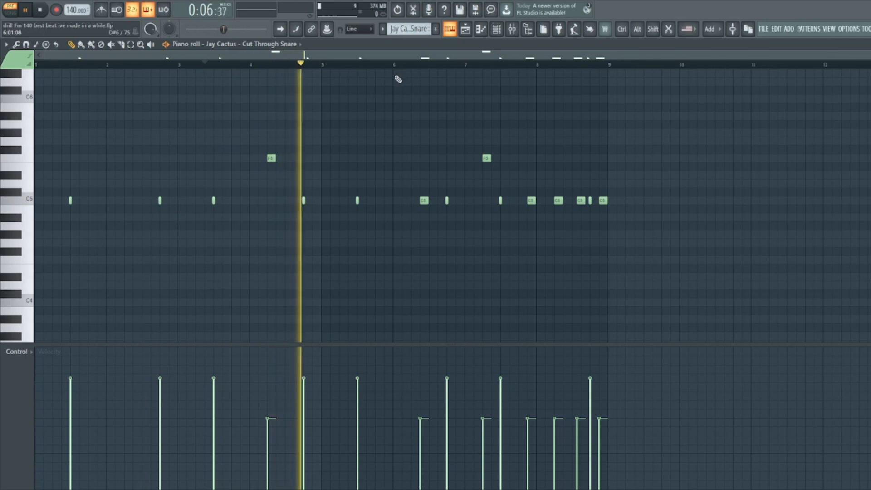
{"action": "key", "text": "space"}
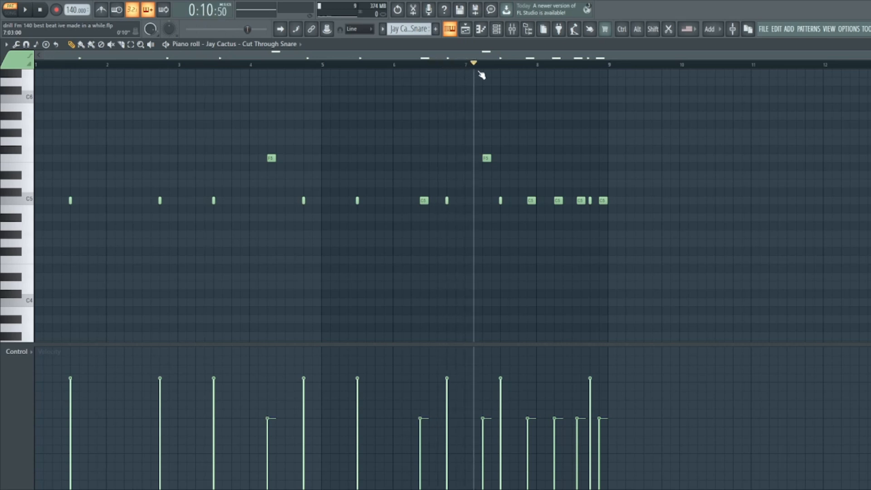
{"action": "key", "text": "space"}
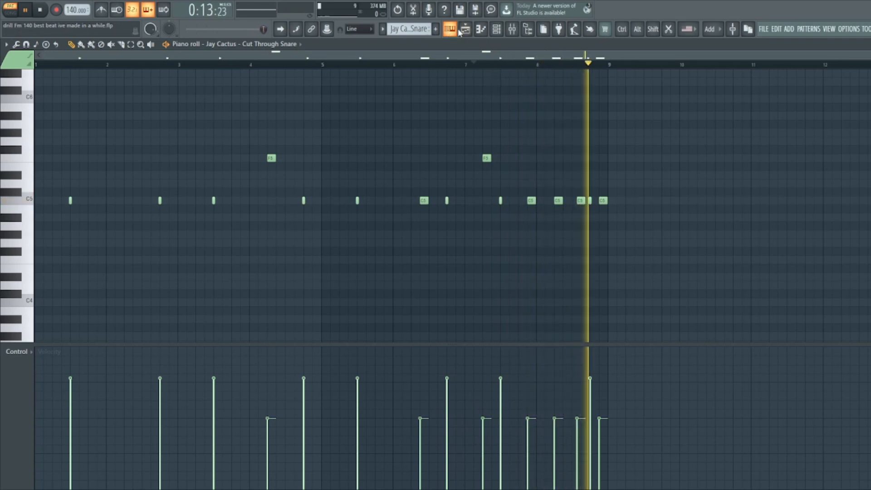
{"action": "key", "text": "space"}
{"action": "key", "text": "F5"}
Open the GO TO KICK 3 pattern from Track 2 in the piano roll, listen to it and return to the playlist.
{"action": "scroll", "coordinate": [399, 145], "scroll_direction": "down", "scroll_amount": 2}
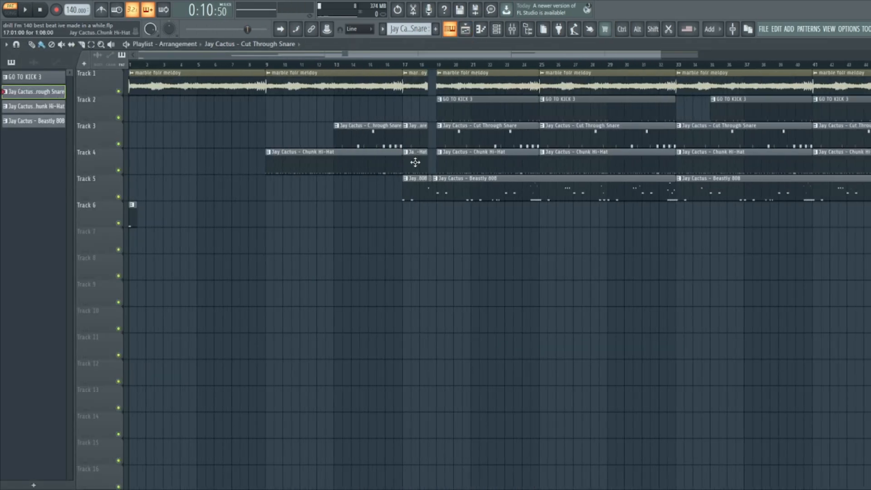
{"action": "double_click", "coordinate": [468, 117]}
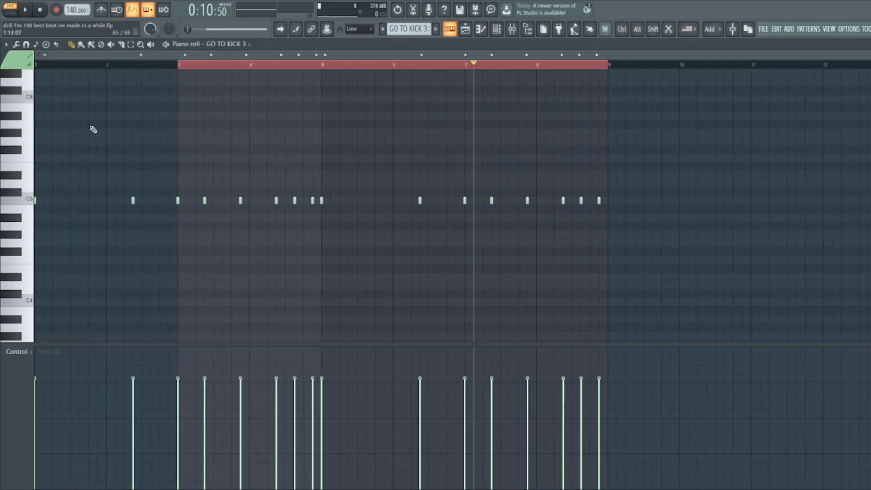
{"action": "left_click", "coordinate": [162, 66]}
{"action": "key", "text": "space"}
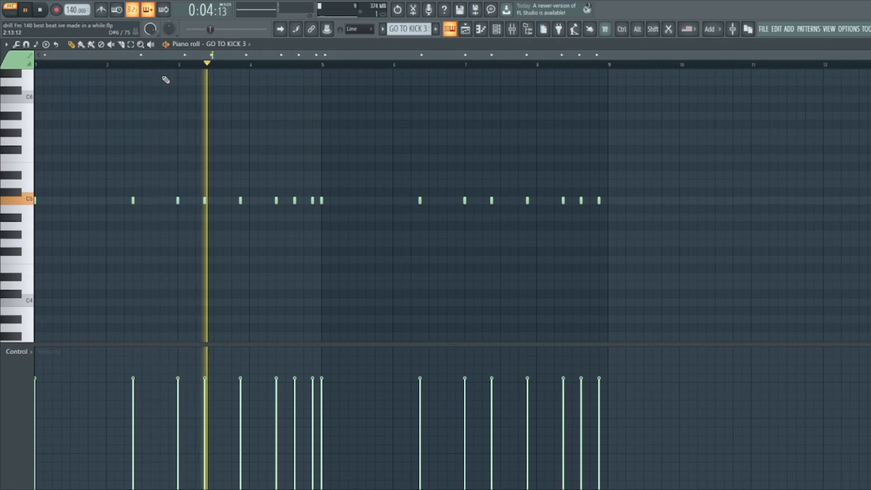
{"action": "key", "text": "space"}
{"action": "left_click", "coordinate": [468, 32]}
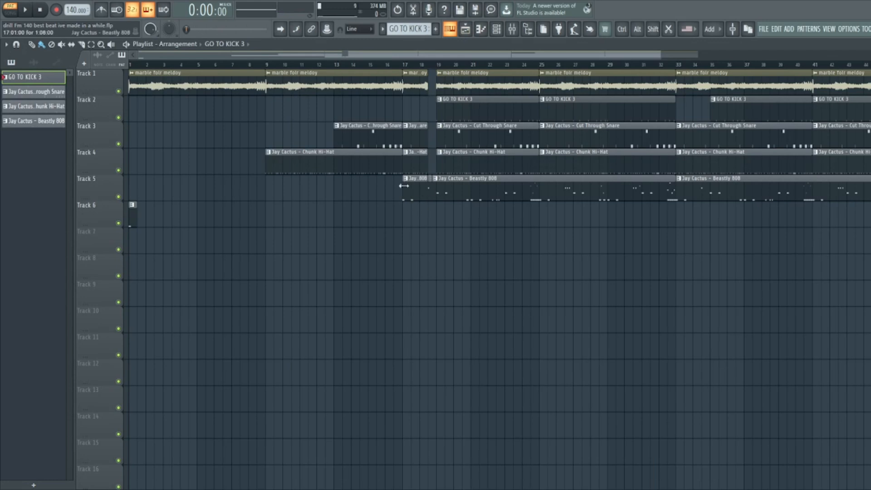
Open the Beastly 808 pattern from Track 5 in the piano roll and clear its time selection.
{"action": "double_click", "coordinate": [447, 188]}
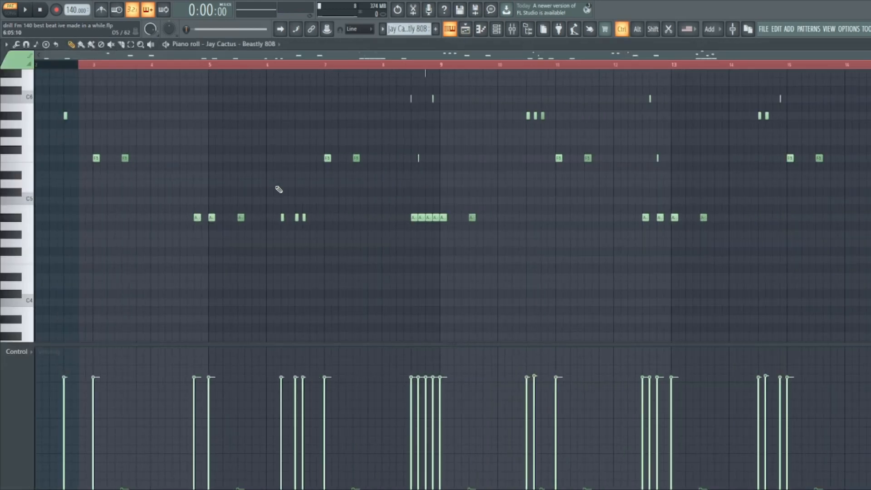
{"action": "left_click", "coordinate": [89, 65]}
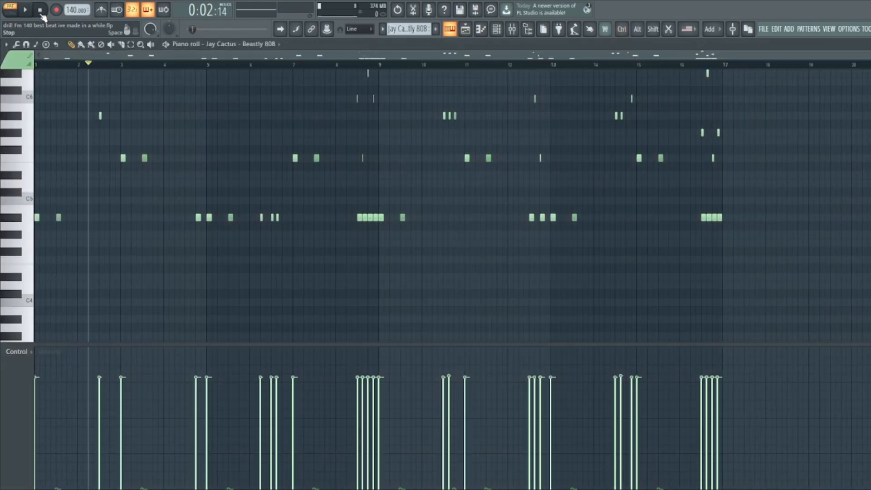
{"action": "scroll", "coordinate": [17, 190], "scroll_direction": "up", "scroll_amount": 1}
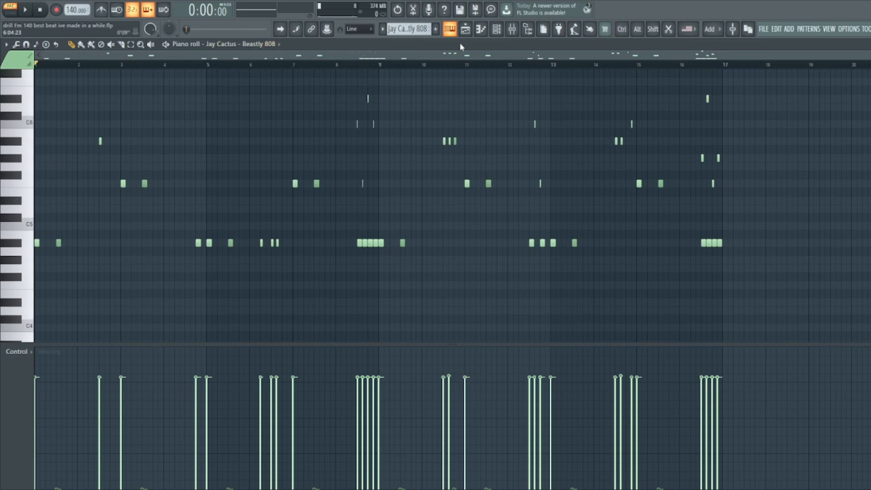
Inspect the Beastly 808's sample settings from the channel rack and go back to the opening notes of its pattern.
{"action": "left_click", "coordinate": [499, 29]}
{"action": "left_click", "coordinate": [137, 222]}
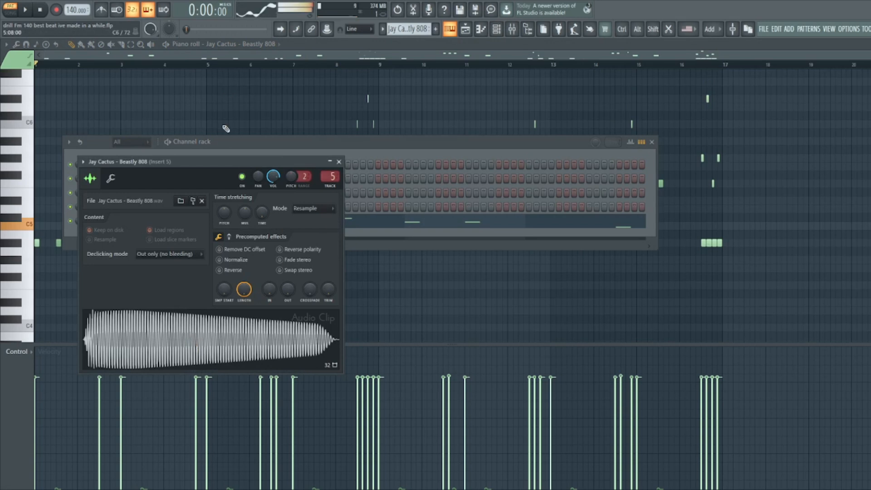
{"action": "left_click", "coordinate": [229, 57]}
{"action": "scroll", "coordinate": [10, 244], "scroll_direction": "up", "scroll_amount": 3}
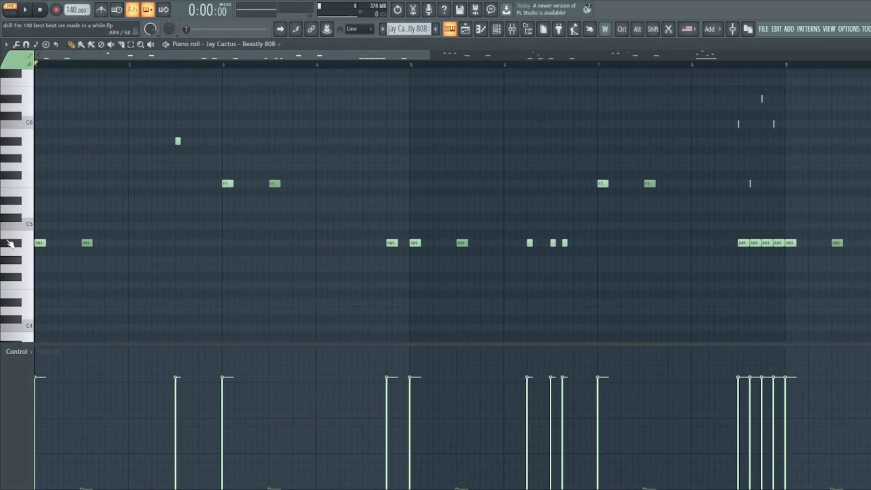
Play the Beastly 808 pattern from its start, examine the short slide notes leading into bar 9 and replay that section from bar 8.
{"action": "left_click", "coordinate": [26, 11]}
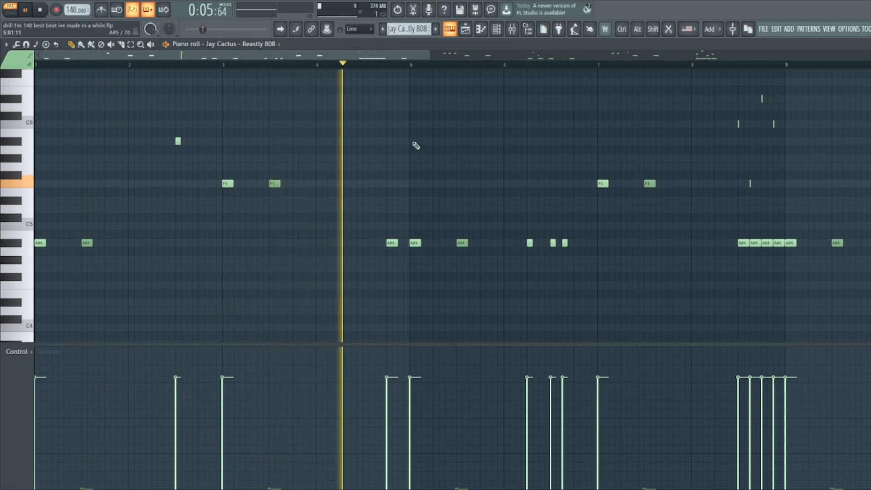
{"action": "scroll", "coordinate": [426, 187], "scroll_direction": "down", "scroll_amount": 4}
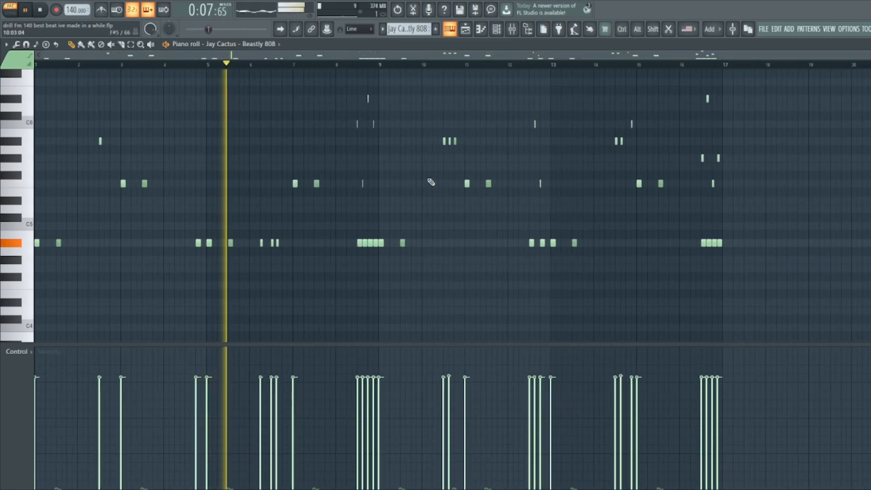
{"action": "scroll", "coordinate": [436, 172], "scroll_direction": "up", "scroll_amount": 3}
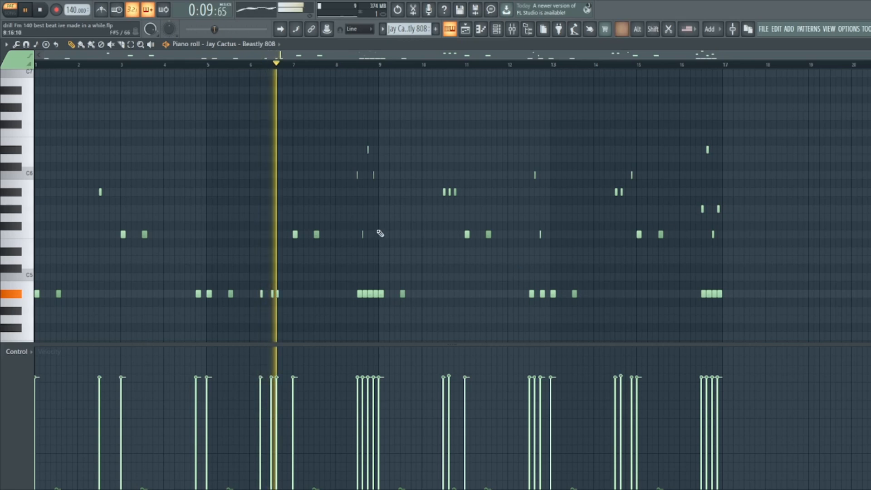
{"action": "scroll", "coordinate": [381, 234], "scroll_direction": "up", "scroll_amount": 6}
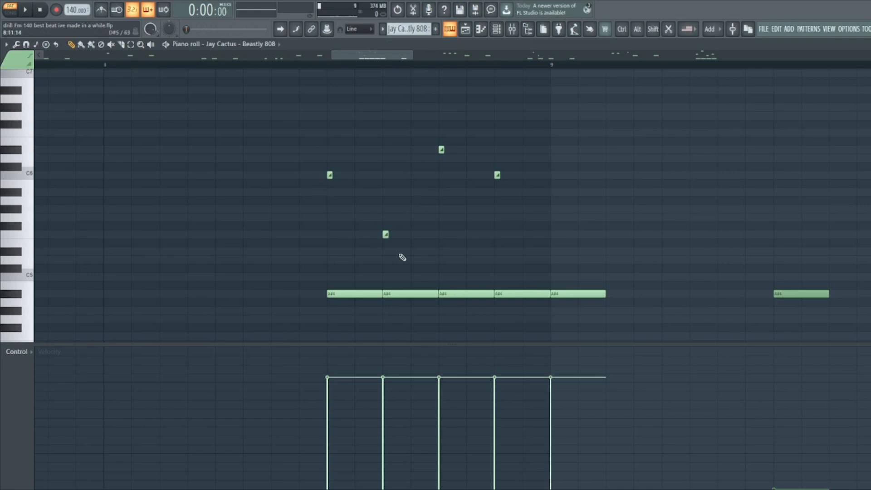
{"action": "key", "text": "space"}
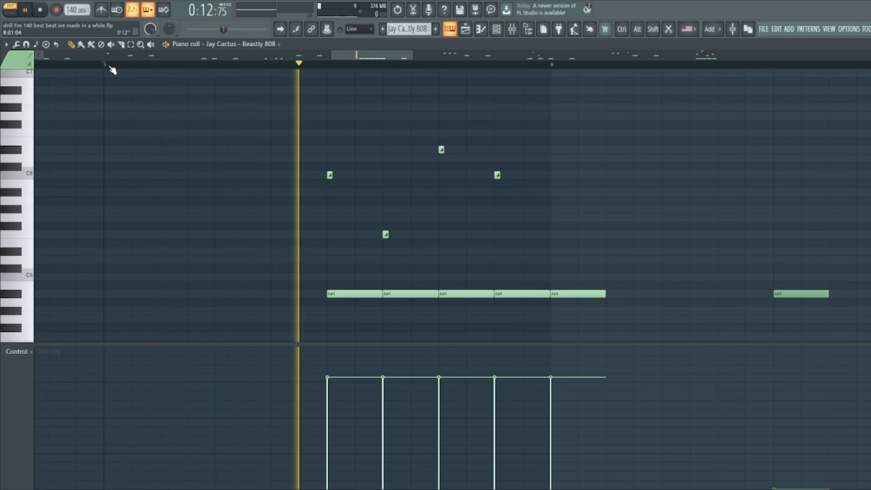
{"action": "key", "text": "space"}
Play the Beastly 808 pattern from bar 9 and examine the short slide notes just before bar 13.
{"action": "scroll", "coordinate": [516, 196], "scroll_direction": "down", "scroll_amount": 5}
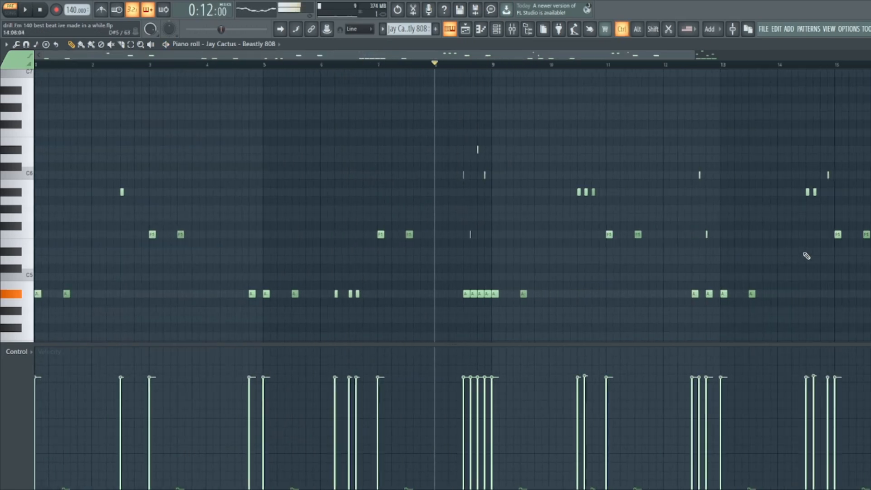
{"action": "left_click", "coordinate": [164, 67]}
{"action": "key", "text": "space"}
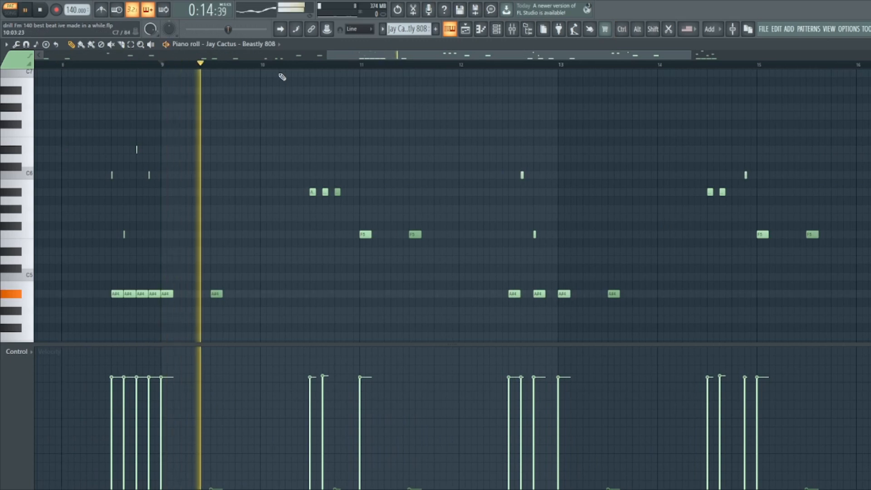
{"action": "scroll", "coordinate": [404, 159], "scroll_direction": "down", "scroll_amount": 4}
{"action": "scroll", "coordinate": [719, 195], "scroll_direction": "up", "scroll_amount": 3}
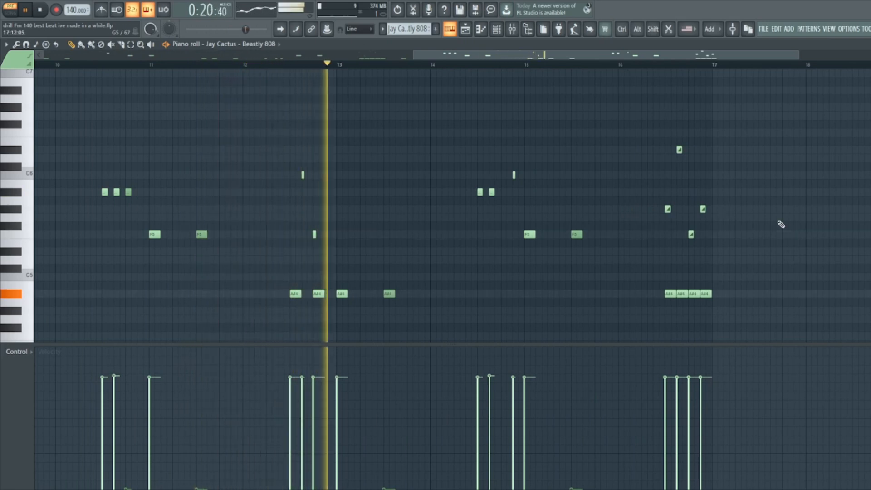
{"action": "scroll", "coordinate": [256, 211], "scroll_direction": "up", "scroll_amount": 2}
{"action": "scroll", "coordinate": [338, 199], "scroll_direction": "up", "scroll_amount": 2}
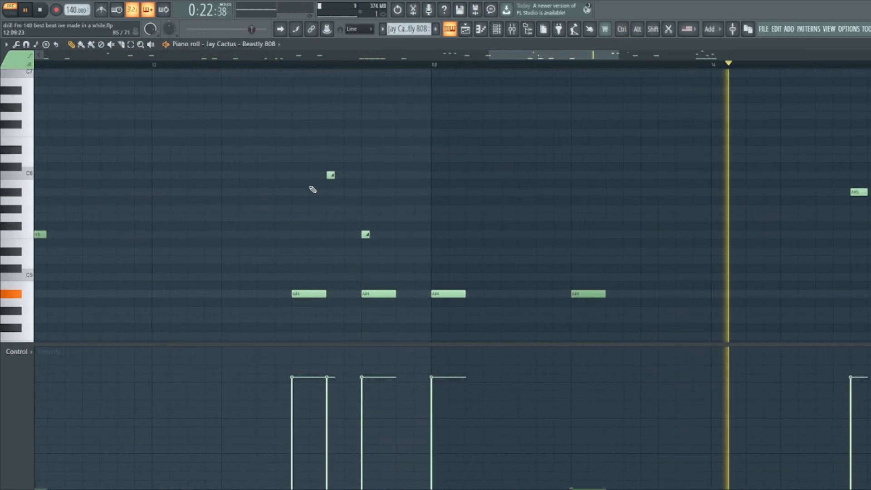
Examine the closing notes and slides of the Beastly 808 pattern just before bar 17.
{"action": "scroll", "coordinate": [606, 257], "scroll_direction": "down", "scroll_amount": 5}
{"action": "scroll", "coordinate": [606, 256], "scroll_direction": "up", "scroll_amount": 3}
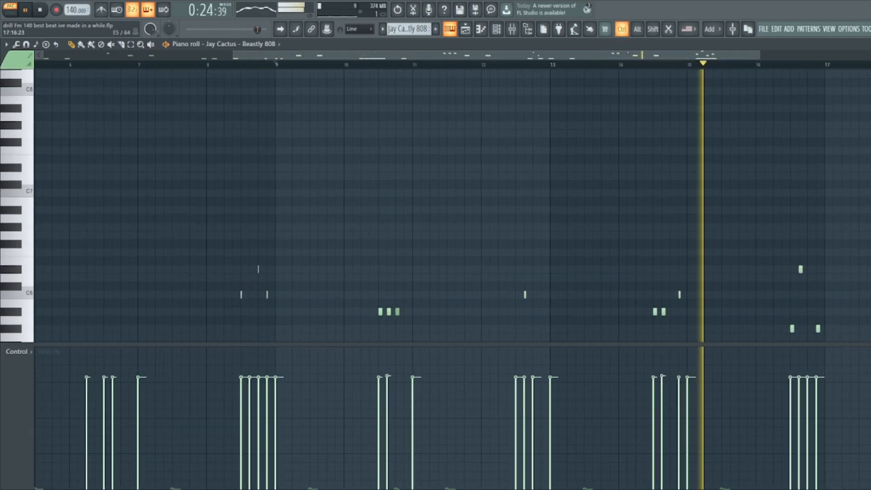
{"action": "scroll", "coordinate": [840, 289], "scroll_direction": "down", "scroll_amount": 3}
{"action": "scroll", "coordinate": [846, 290], "scroll_direction": "up", "scroll_amount": 7}
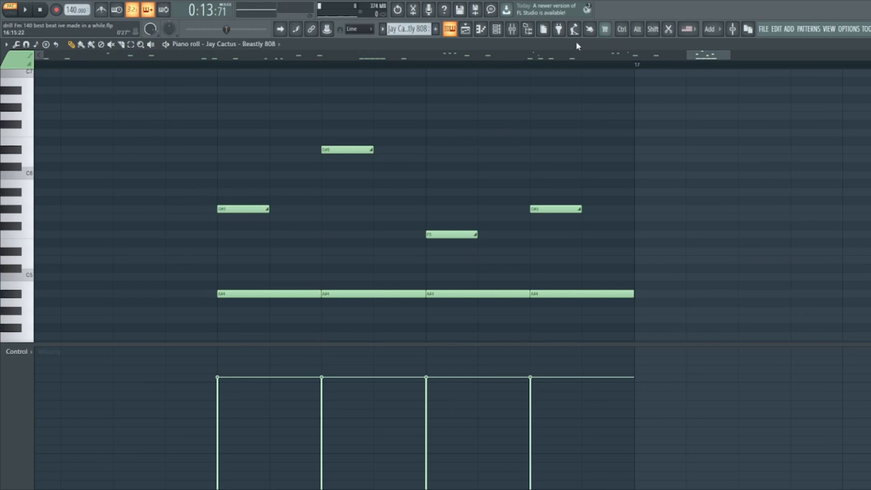
Return to the playlist and play the full arrangement from bar 9.
{"action": "left_click", "coordinate": [466, 30]}
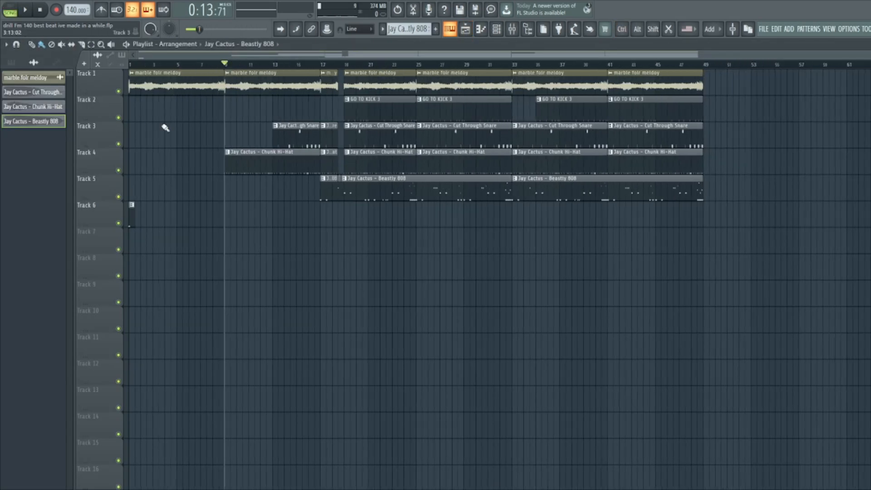
{"action": "key", "text": "space"}
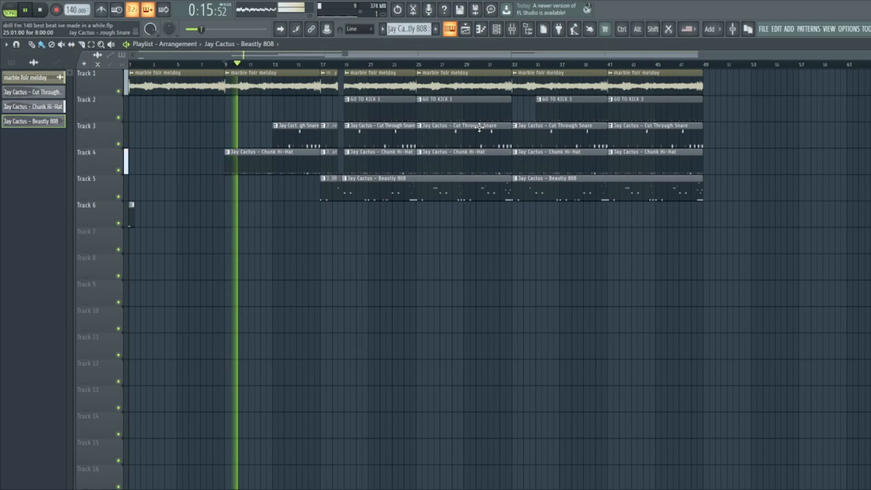